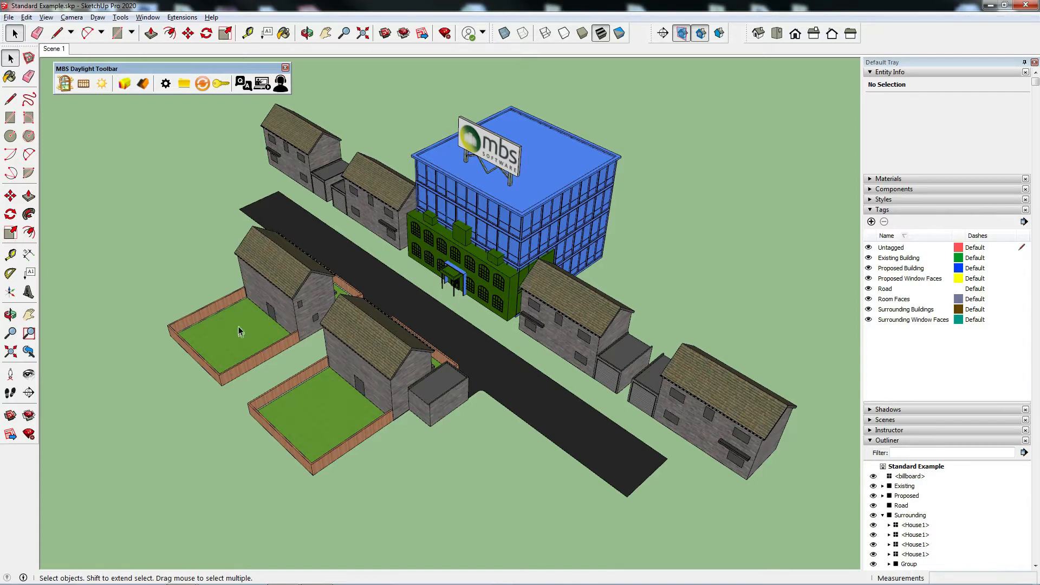
Step: Register the front and rear gardens of No 32 as Ground floor amenities A1 and A2
middle_drag(488, 351, 432, 314)
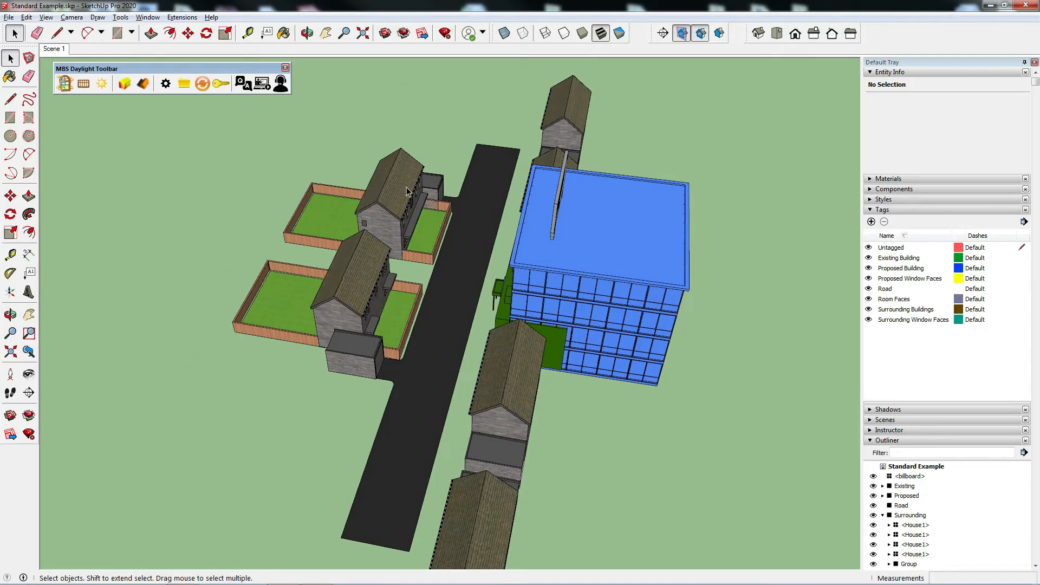
middle_drag(408, 191, 411, 164)
scroll(411, 165, up, 3)
middle_drag(448, 350, 455, 303)
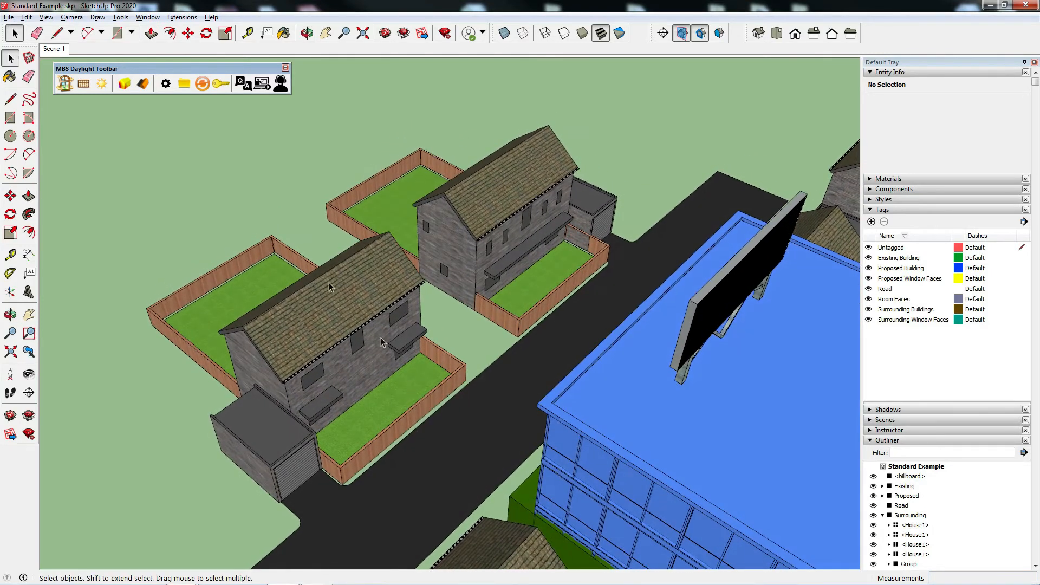
click(65, 84)
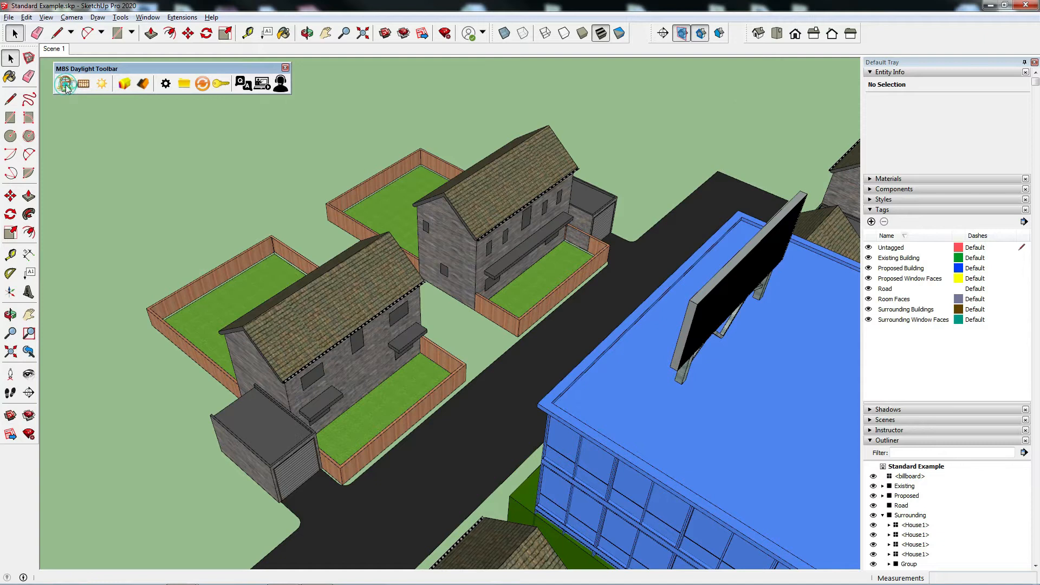
drag(383, 120, 672, 156)
click(686, 175)
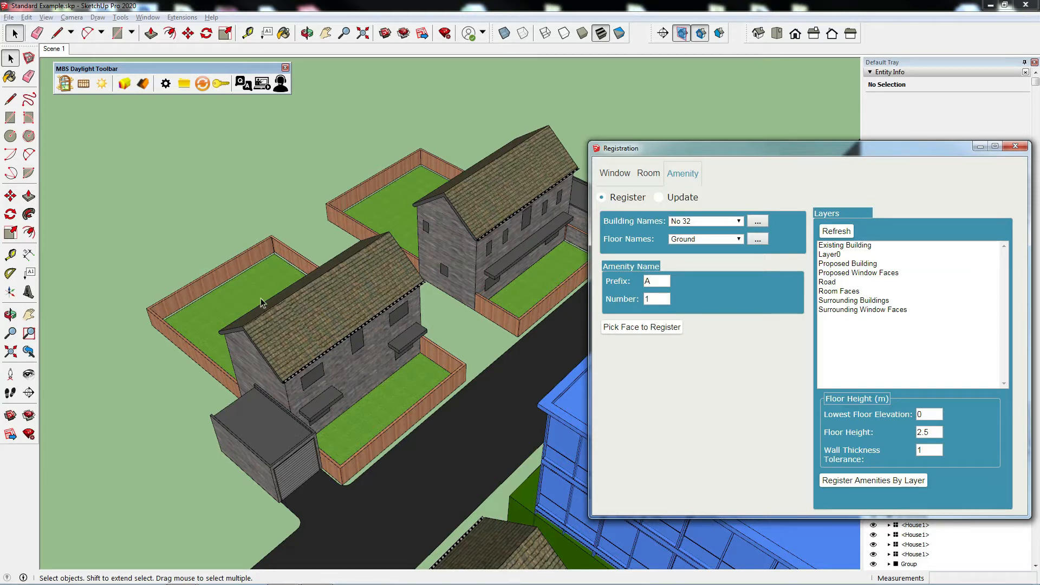
click(636, 328)
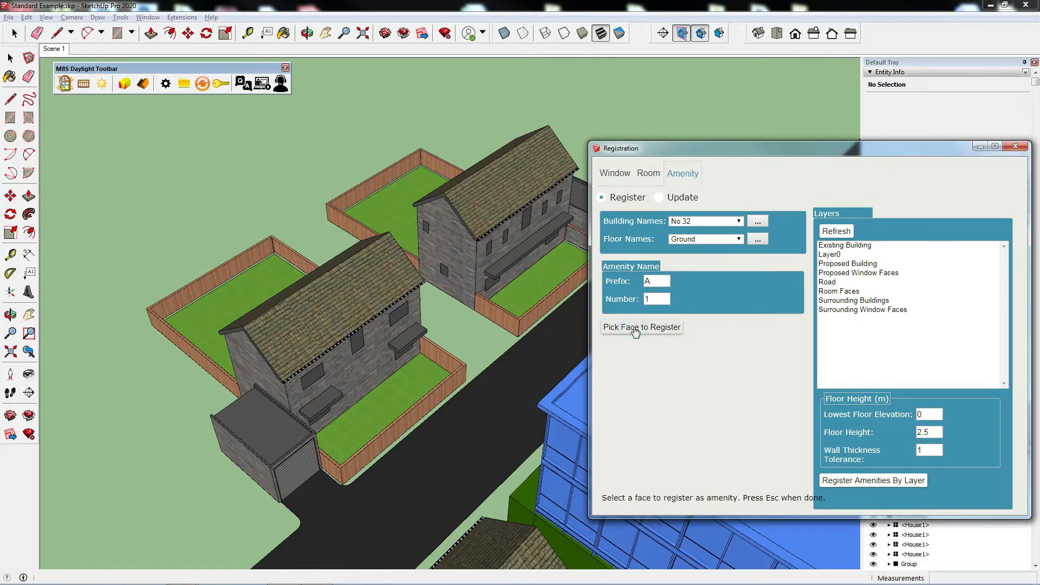
click(387, 396)
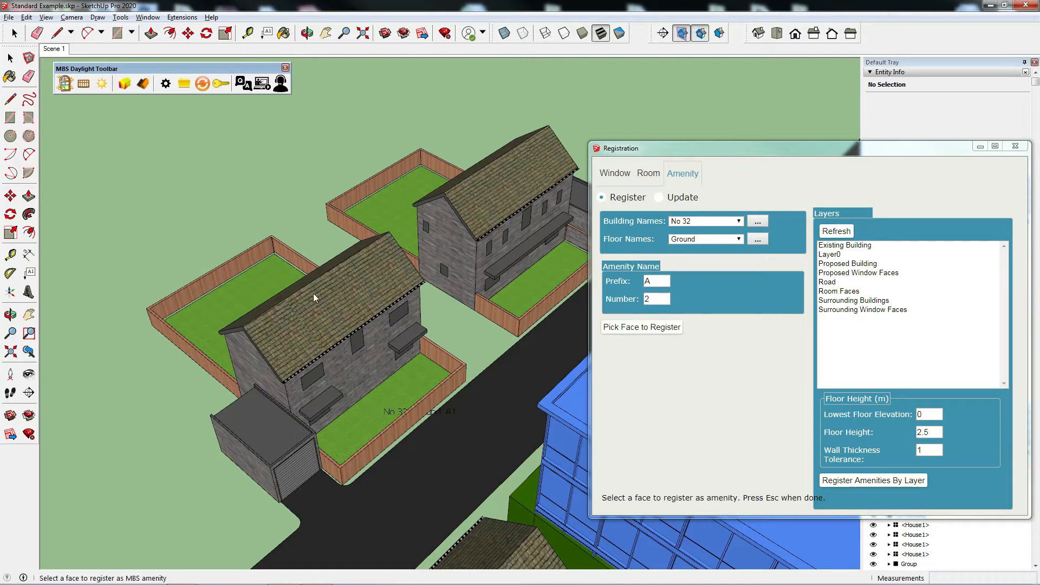
click(248, 288)
Step: Register the front and rear gardens of No 34 as Ground floor amenities A1 and A2, and close the registration
middle_drag(249, 288, 432, 358)
click(715, 222)
click(681, 240)
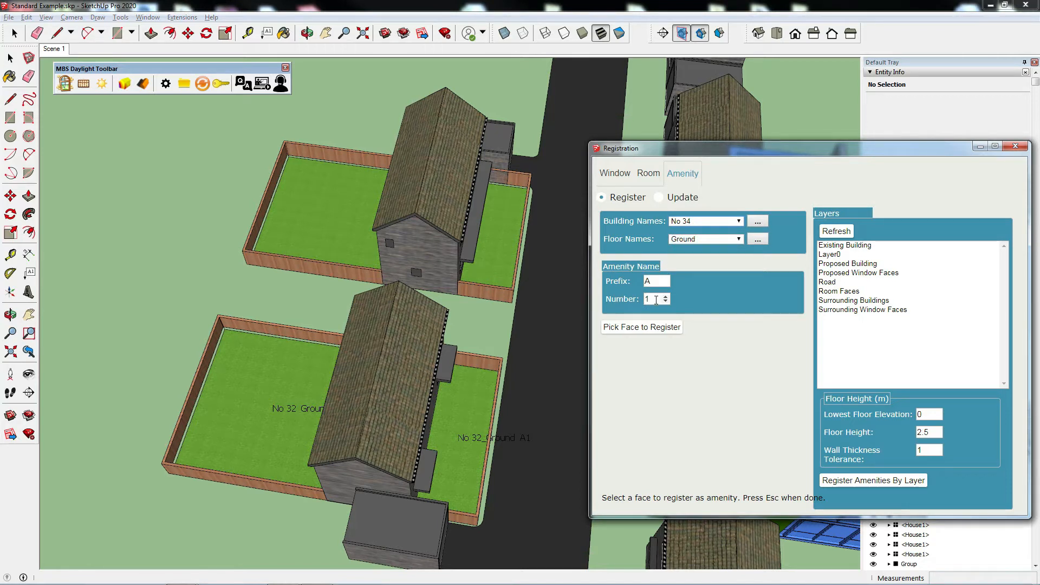
click(501, 241)
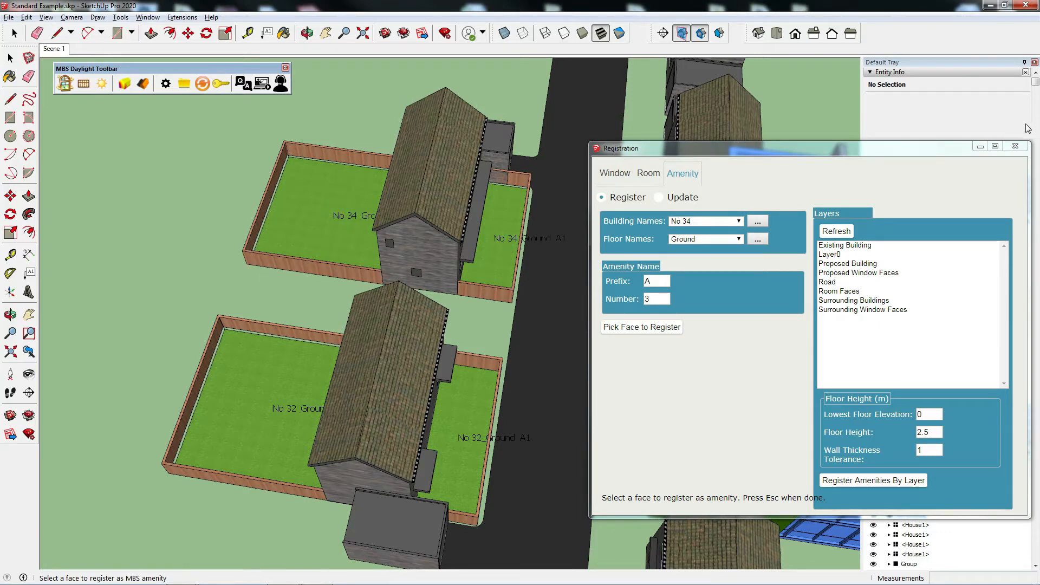
click(1016, 149)
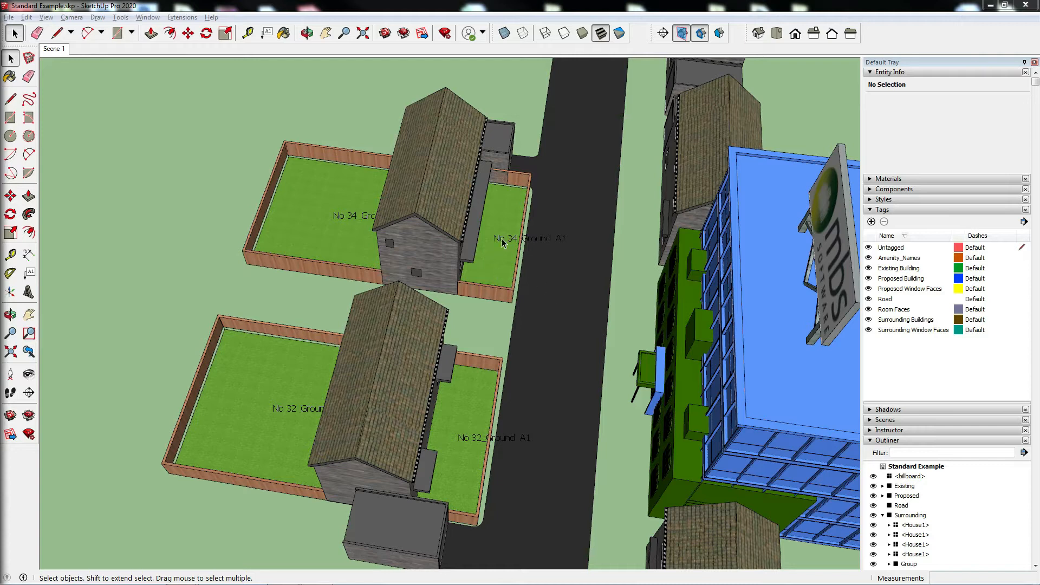
Step: Run the Amenity daylight calculation on all registered entities and close the calculation dialog
click(274, 108)
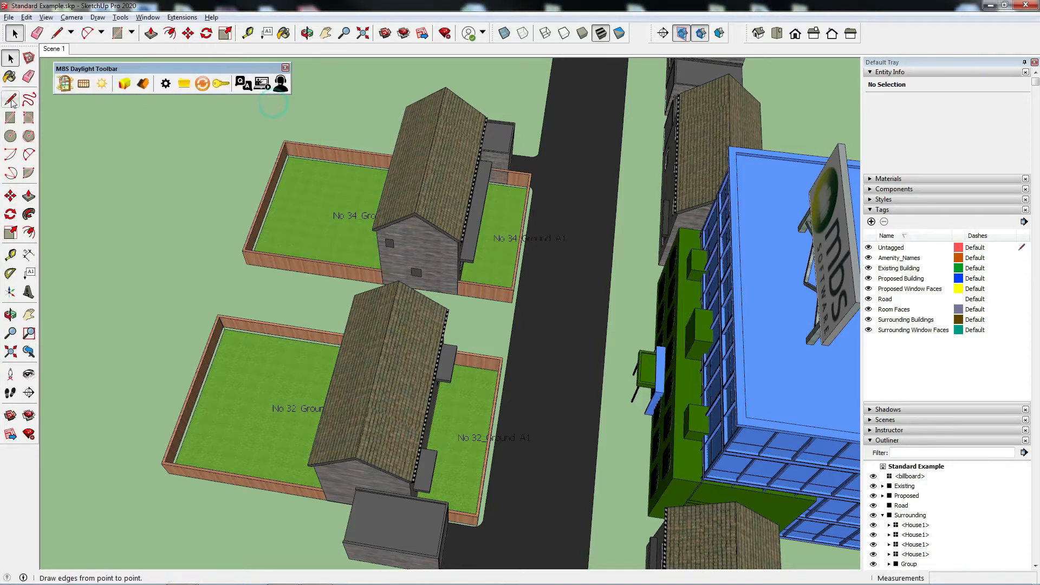
click(83, 88)
drag(505, 131, 745, 111)
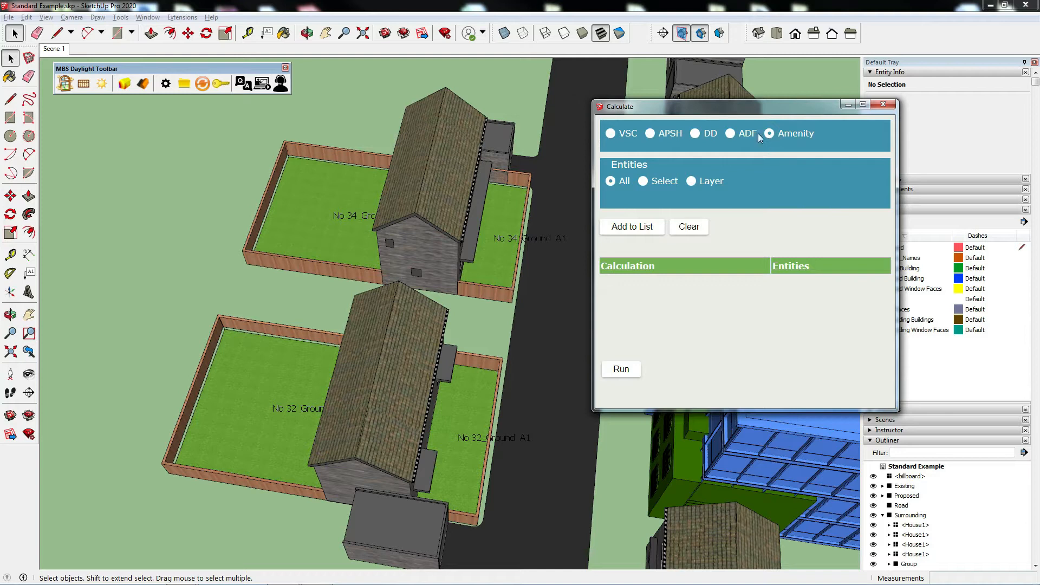
click(610, 182)
click(624, 235)
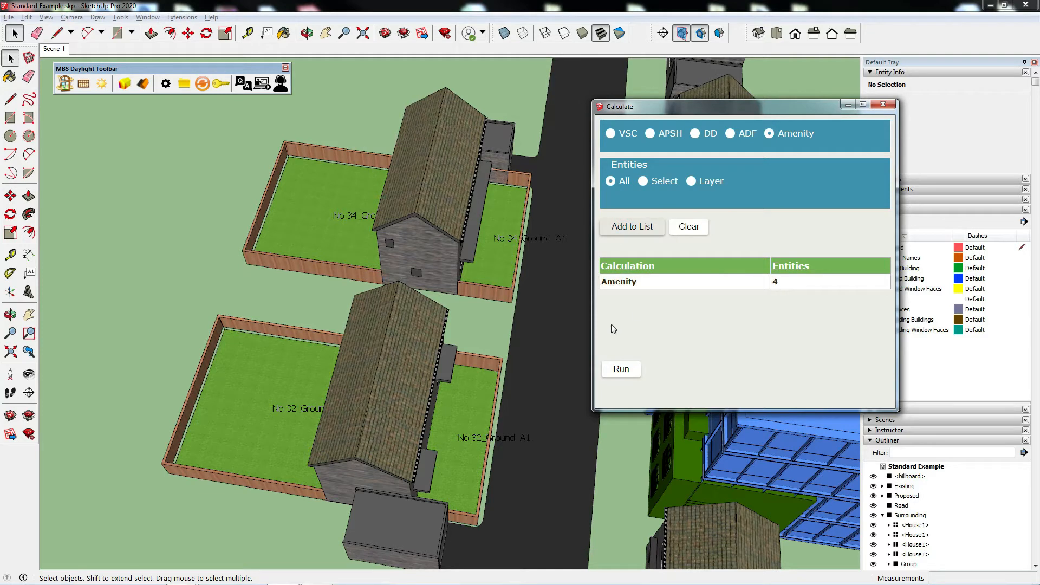
click(617, 373)
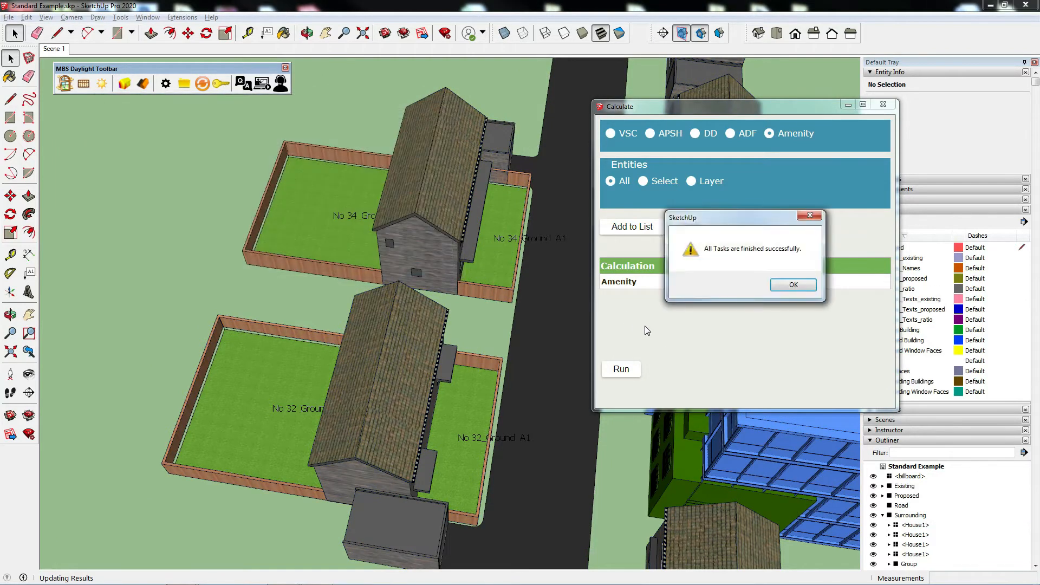
click(794, 285)
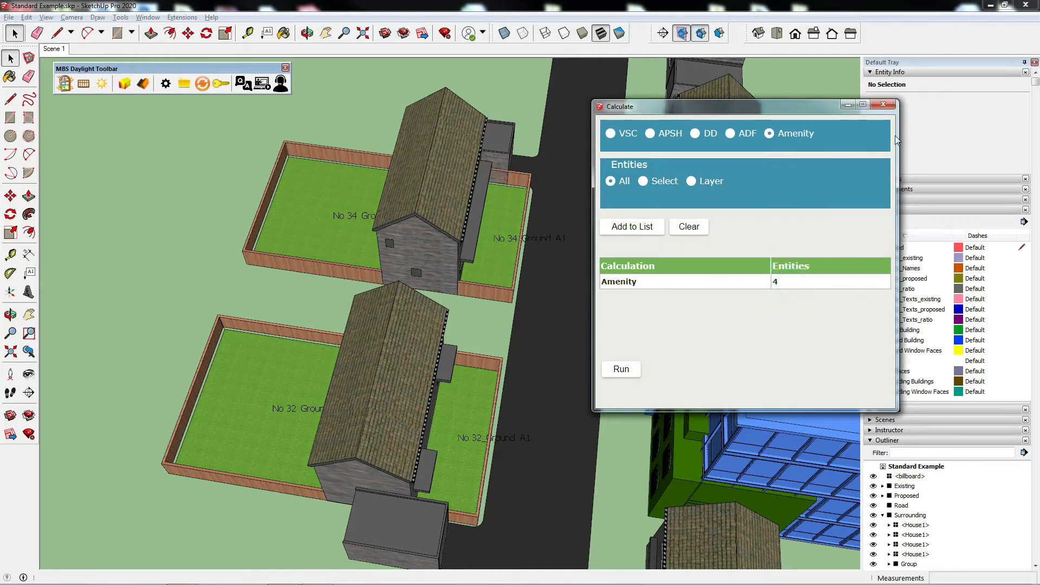
click(884, 104)
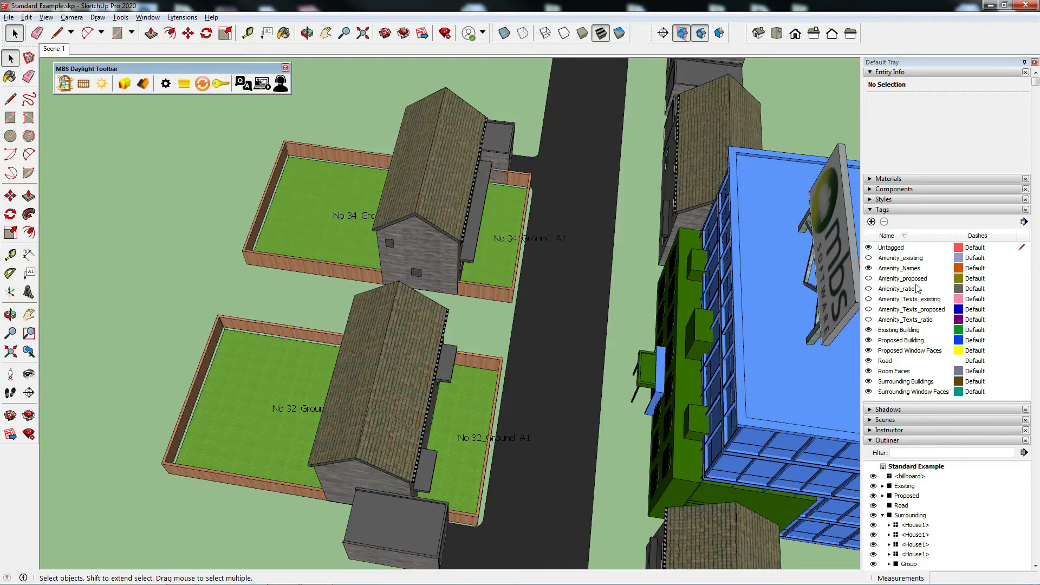
Step: Show the Amenity_existing, Amenity_proposed, Amenity_Texts_existing and Amenity_Texts_proposed tags over the gardens
click(869, 258)
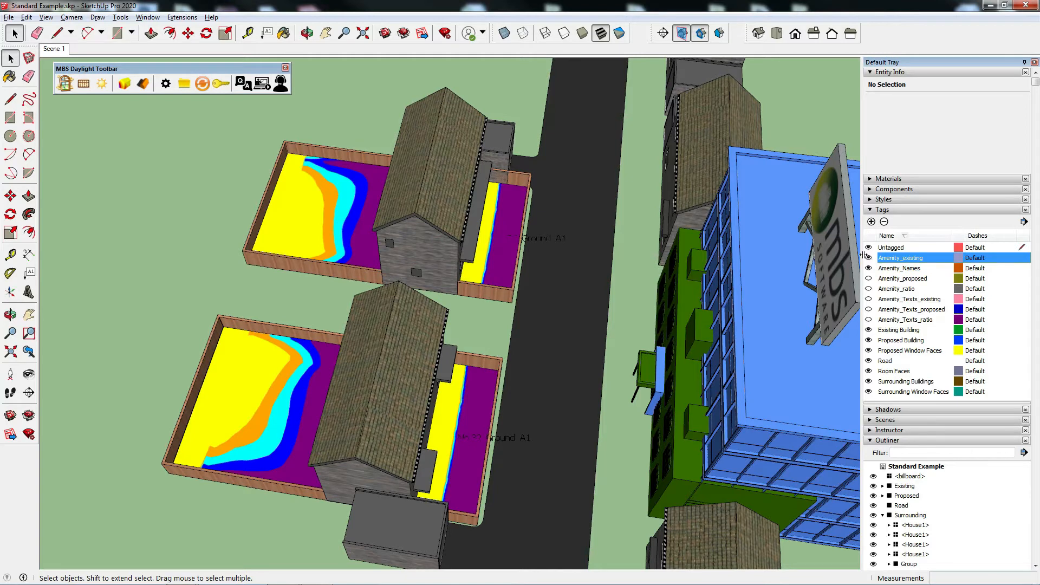
middle_drag(491, 348, 413, 345)
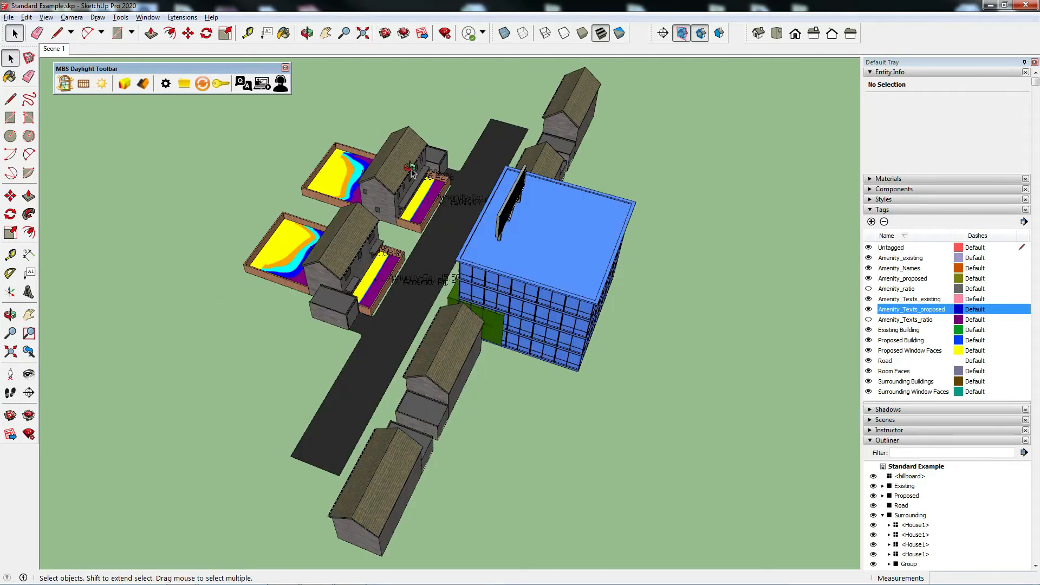
middle_drag(410, 169, 505, 204)
scroll(224, 250, up, 3)
middle_drag(394, 291, 455, 304)
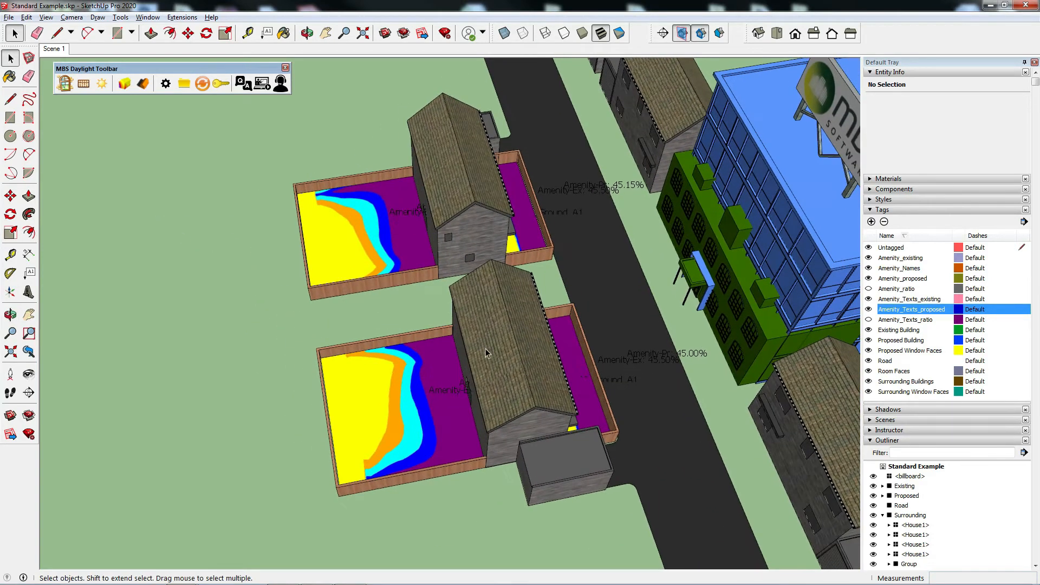
Step: Open the legend image No 32_Ground_A1_EXISTING.jpg from the RoomLegend folder in the project's Images folder
click(187, 85)
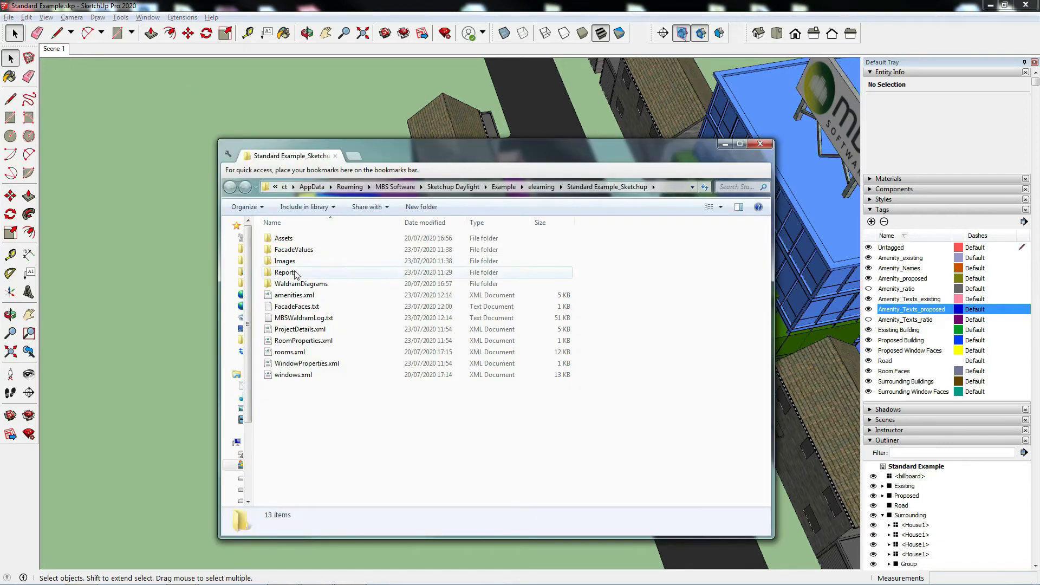
double_click(282, 262)
double_click(302, 254)
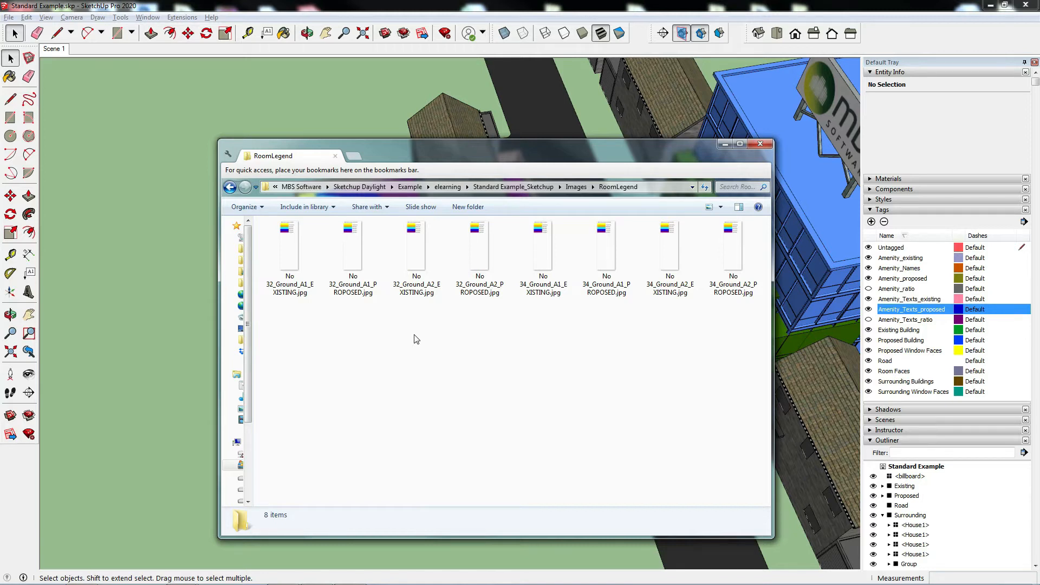
double_click(287, 282)
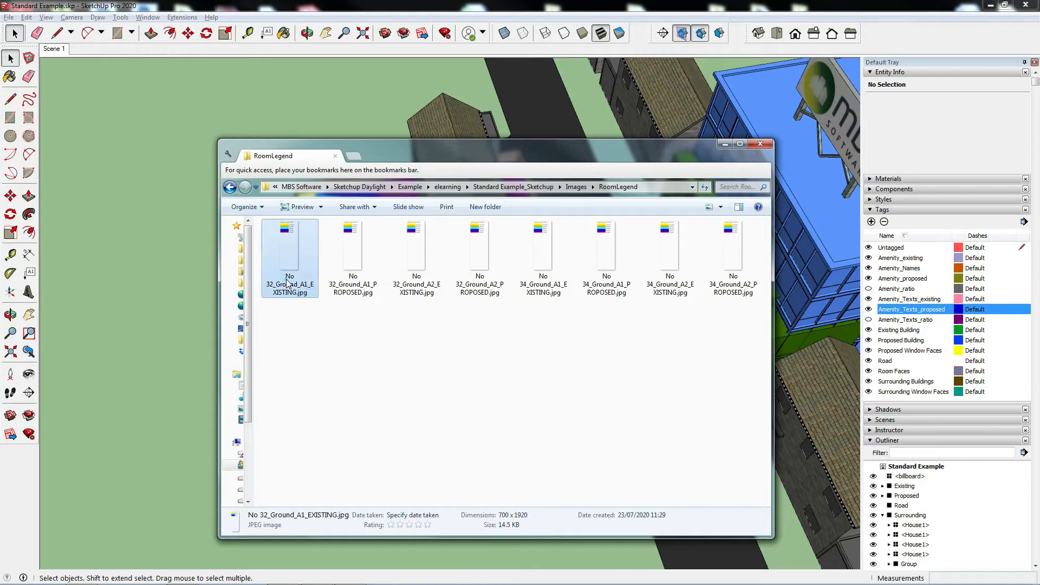
mouse_move(488, 162)
mouse_down()
mouse_move(474, 162)
mouse_move(250, 371)
mouse_move(289, 500)
mouse_up()
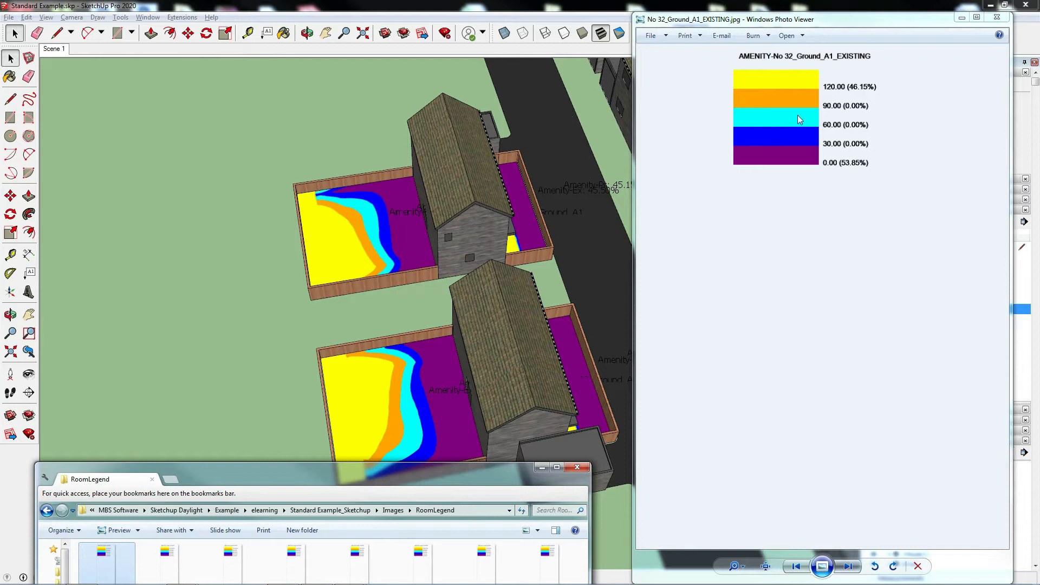
Step: Review the A1 proposed, A2 existing and A2 proposed legend images for No 32, and close the viewer
click(849, 567)
click(849, 568)
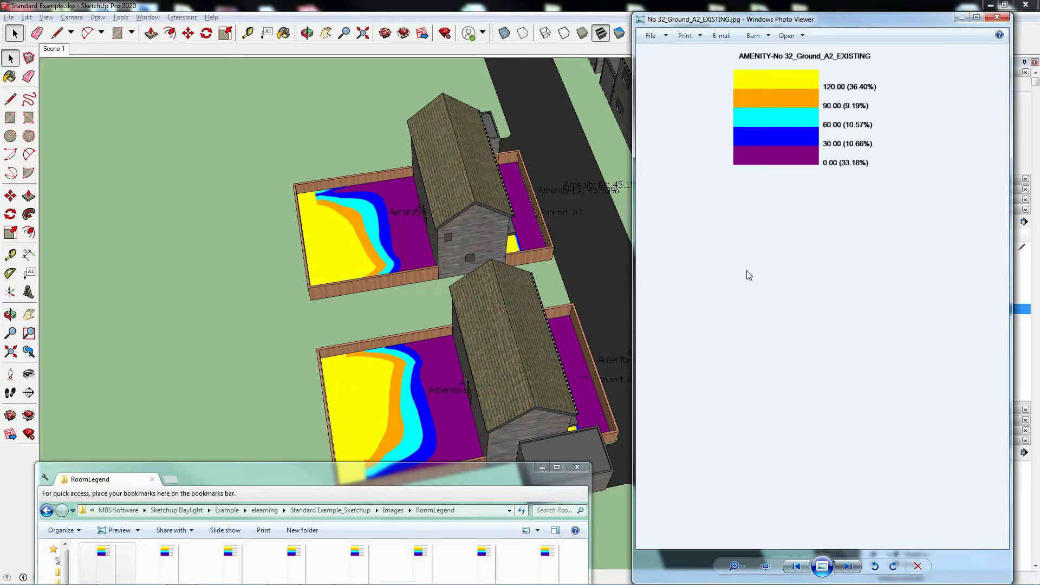
click(849, 567)
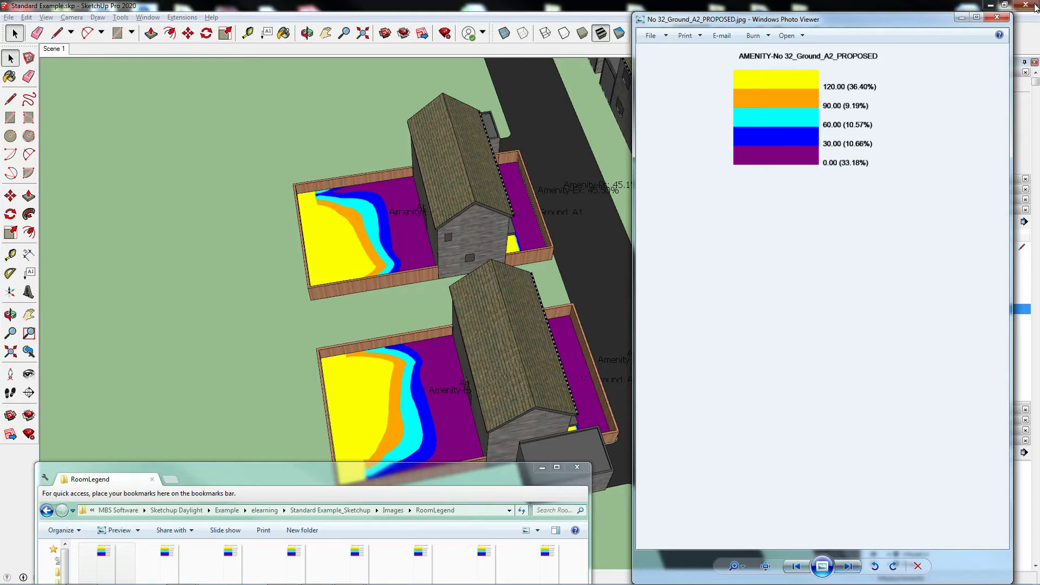
click(1000, 19)
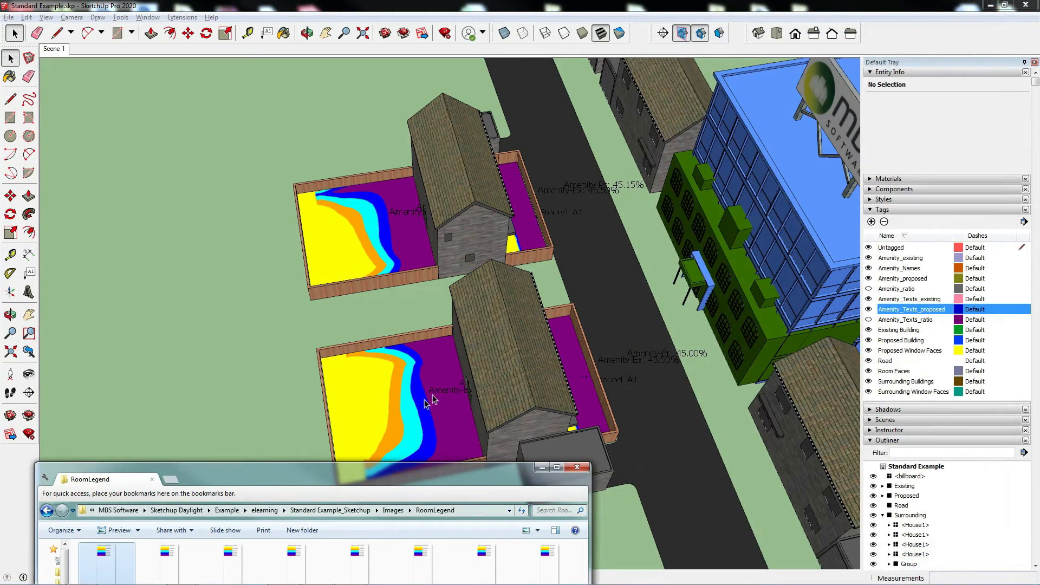
Step: Return to the SketchUp model and hide the Amenity_Texts_proposed and Amenity_Texts_existing tags
click(595, 287)
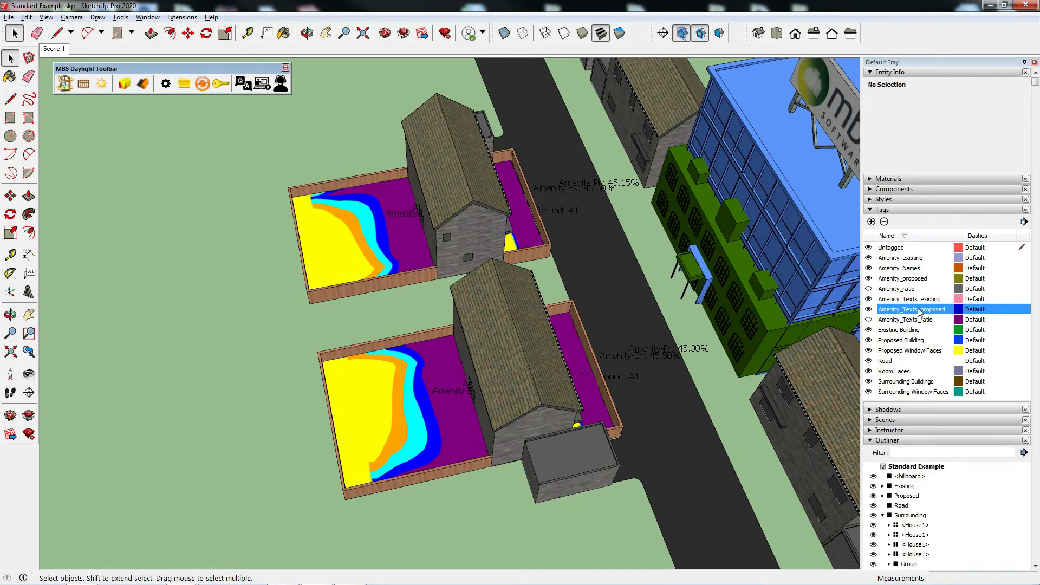
click(868, 309)
click(868, 300)
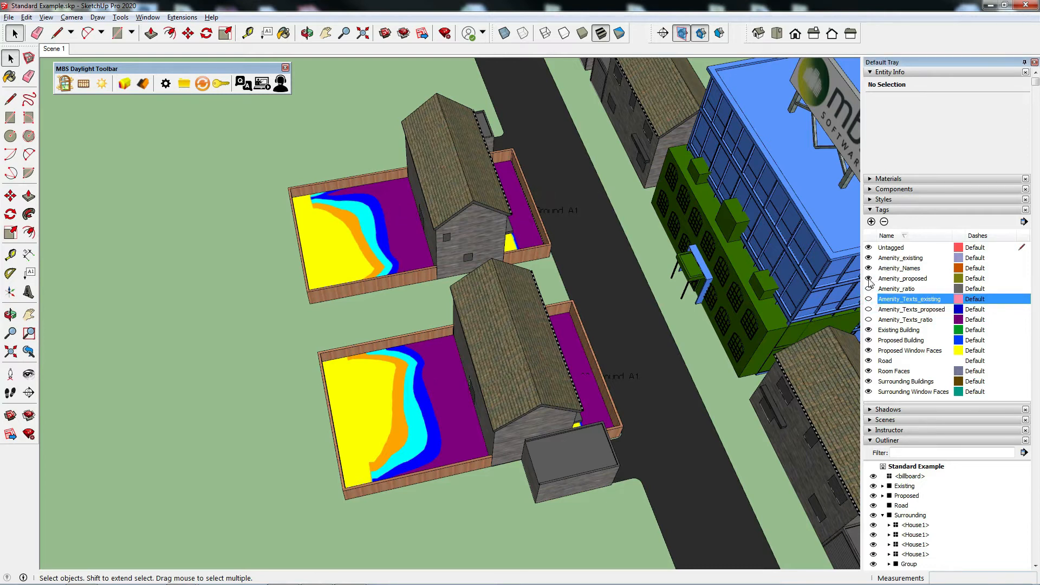
Step: Compare the existing and proposed sunlight contours on the gardens by switching the Amenity_existing and Amenity_proposed tags off and on
click(869, 279)
click(869, 258)
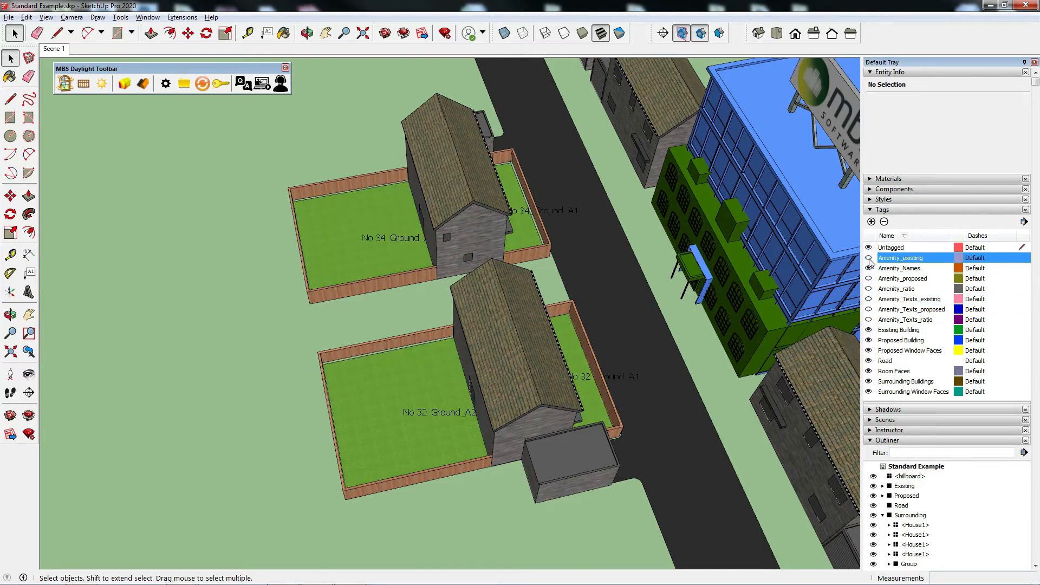
click(869, 258)
click(868, 278)
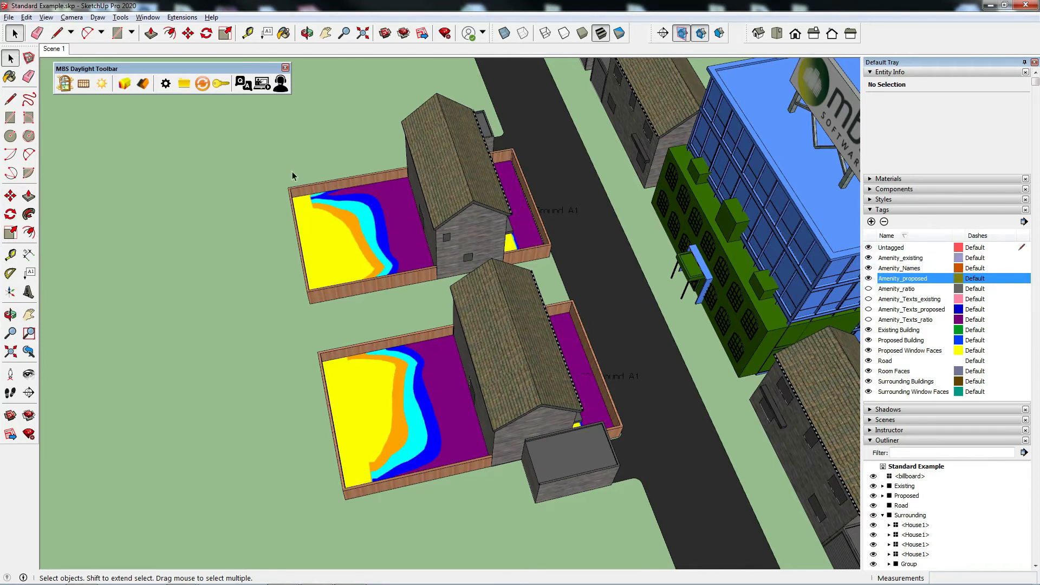
middle_drag(599, 325, 332, 287)
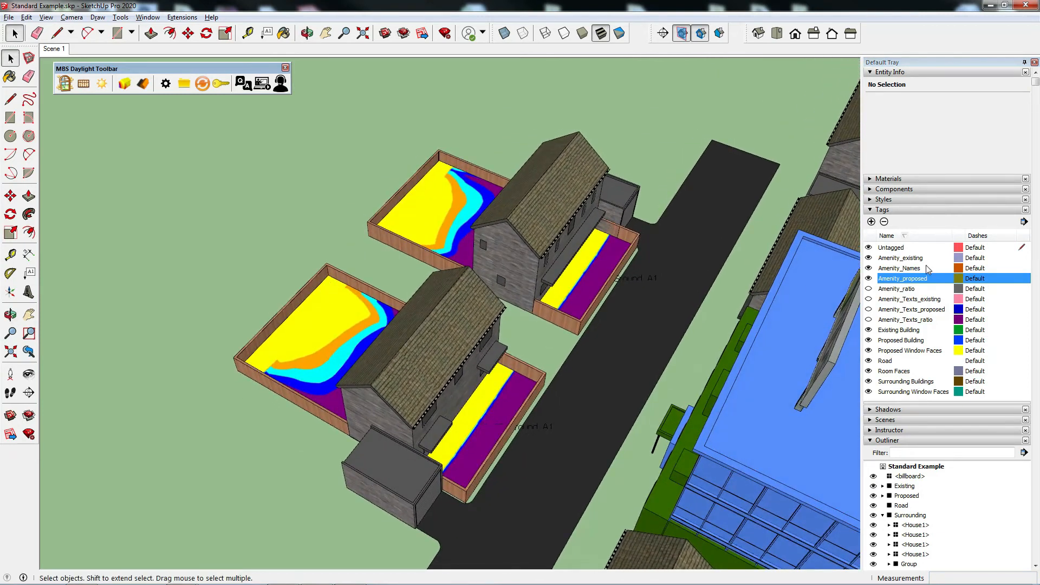
click(869, 259)
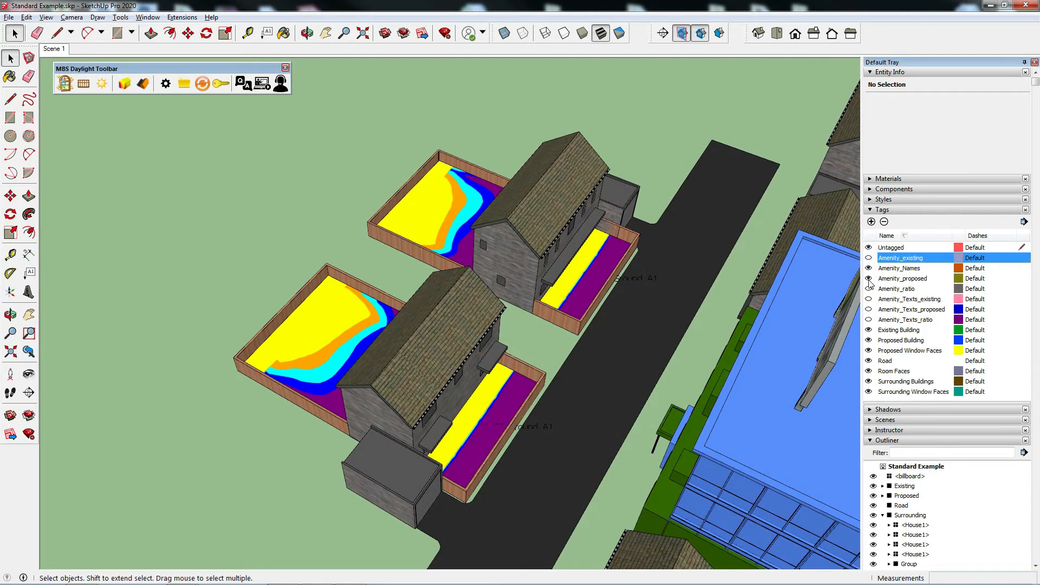
click(870, 279)
click(868, 258)
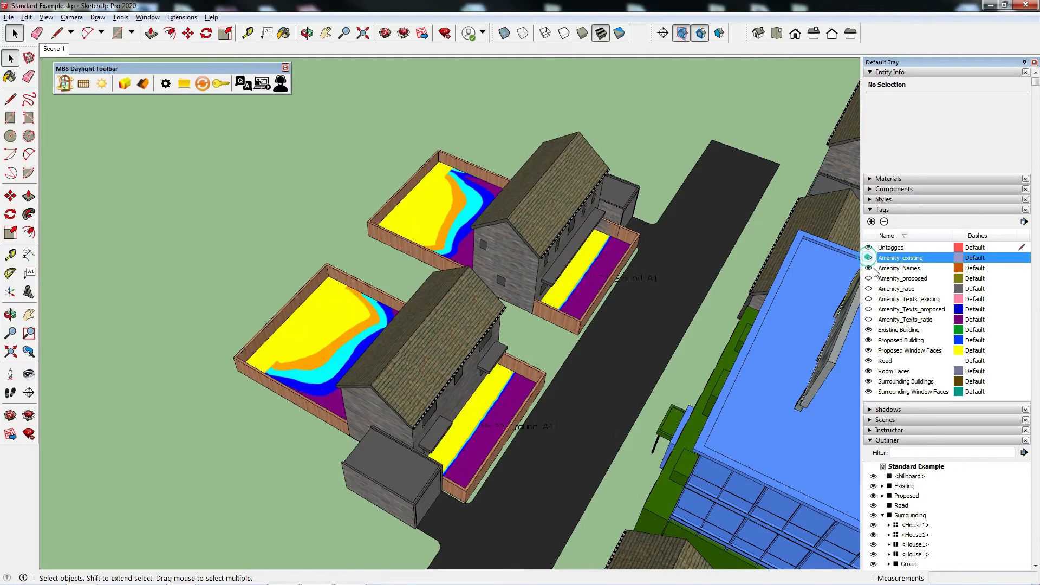
click(869, 278)
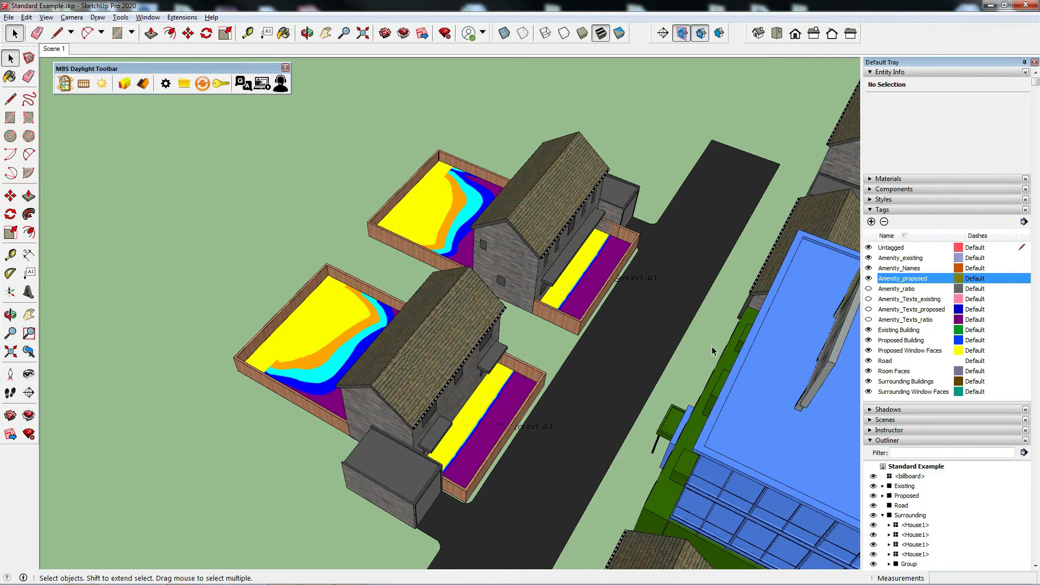
middle_drag(622, 379, 498, 368)
scroll(488, 404, up, 5)
scroll(504, 397, up, 3)
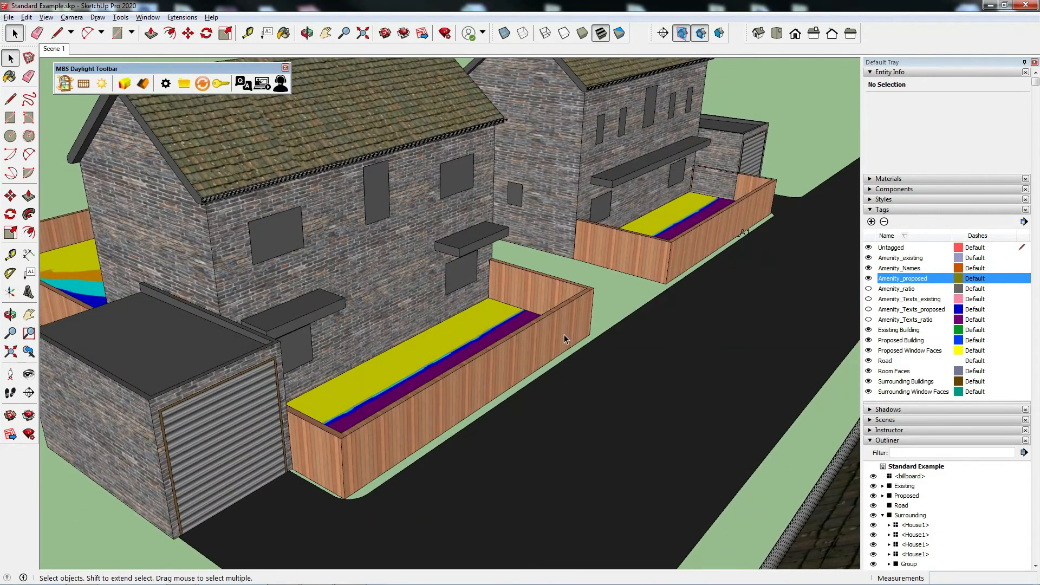
Step: Show the Amenity_Texts_existing and Amenity_Texts_proposed tags over a plan view of the two houses' gardens
middle_drag(599, 278, 550, 346)
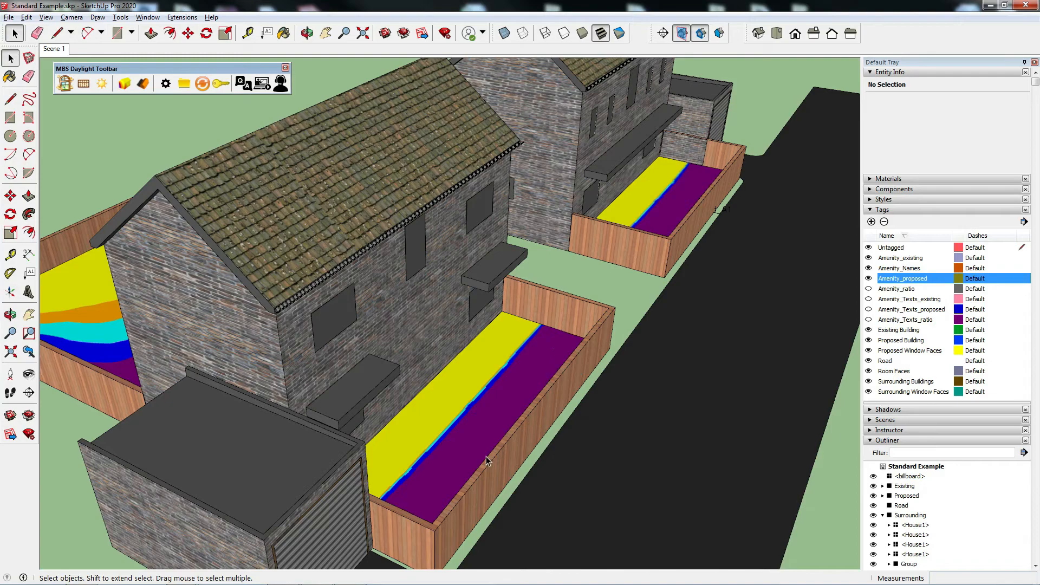
middle_drag(559, 381, 522, 387)
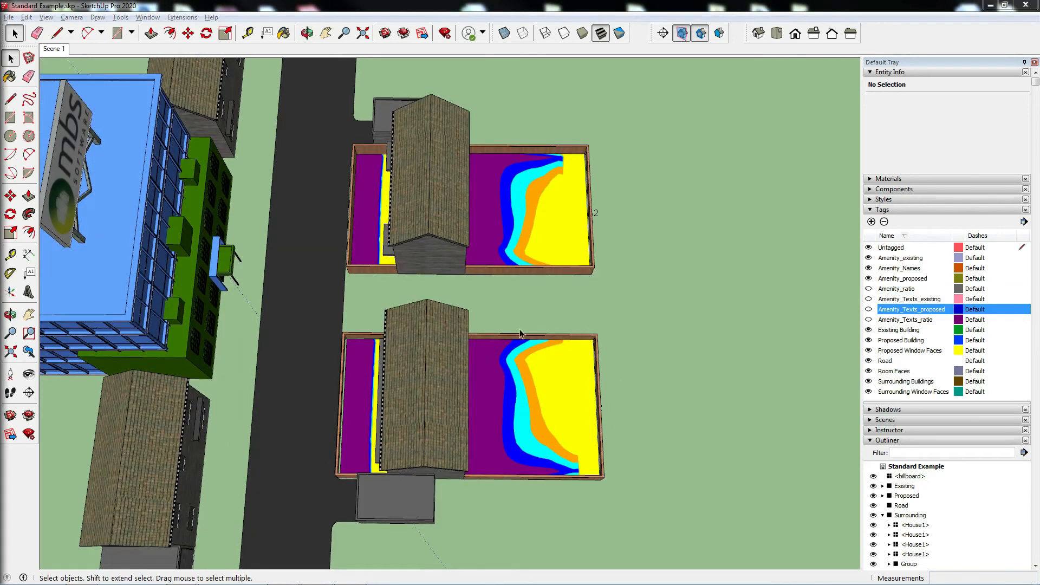
click(869, 299)
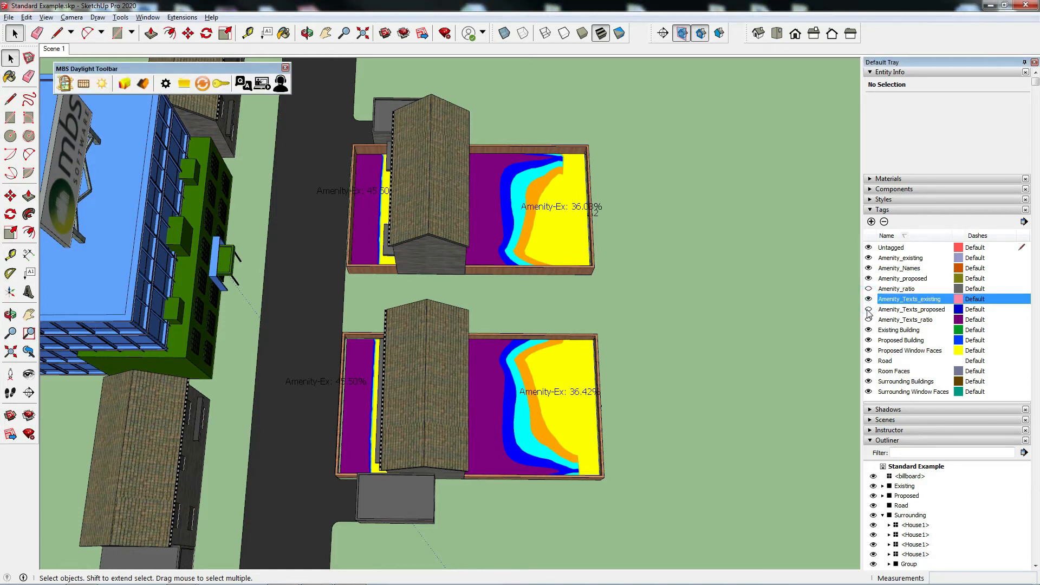
click(868, 309)
Step: Examine the existing and proposed amenity percentages labelled on the front and rear gardens of both houses
scroll(541, 259, up, 5)
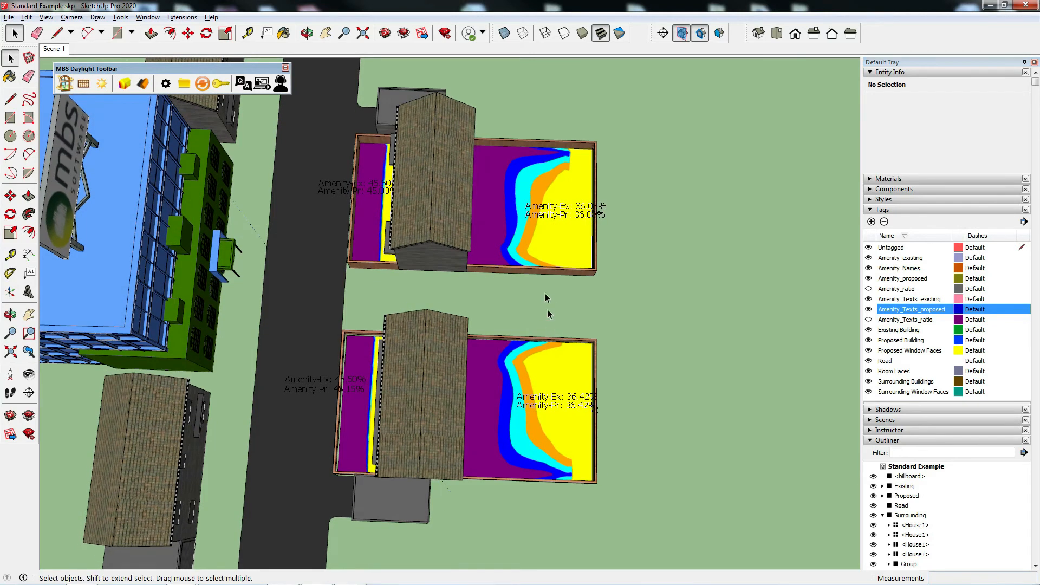
middle_drag(541, 258, 581, 443)
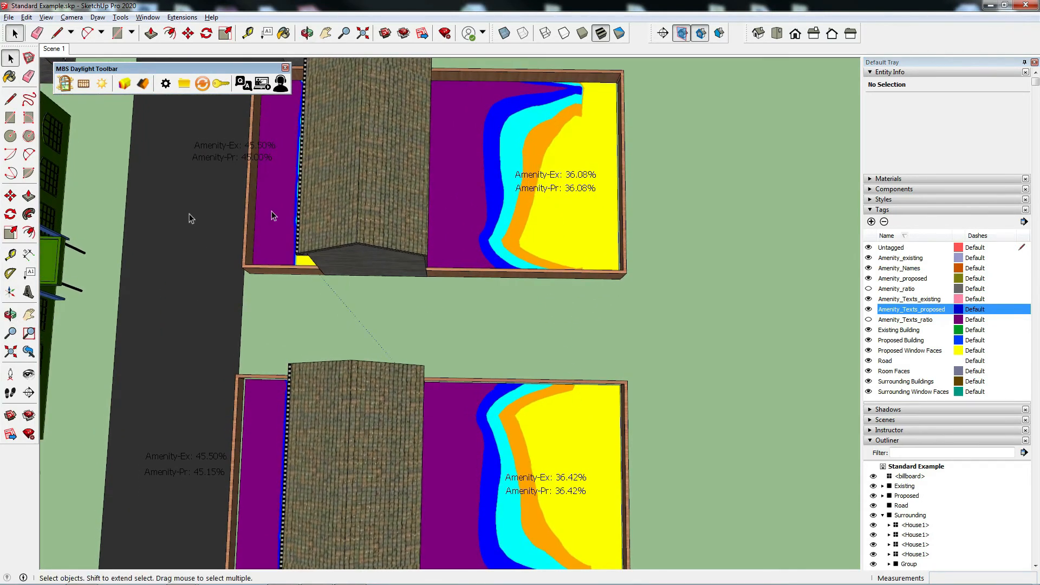
middle_drag(162, 402, 214, 121)
scroll(165, 183, up, 4)
scroll(166, 186, down, 4)
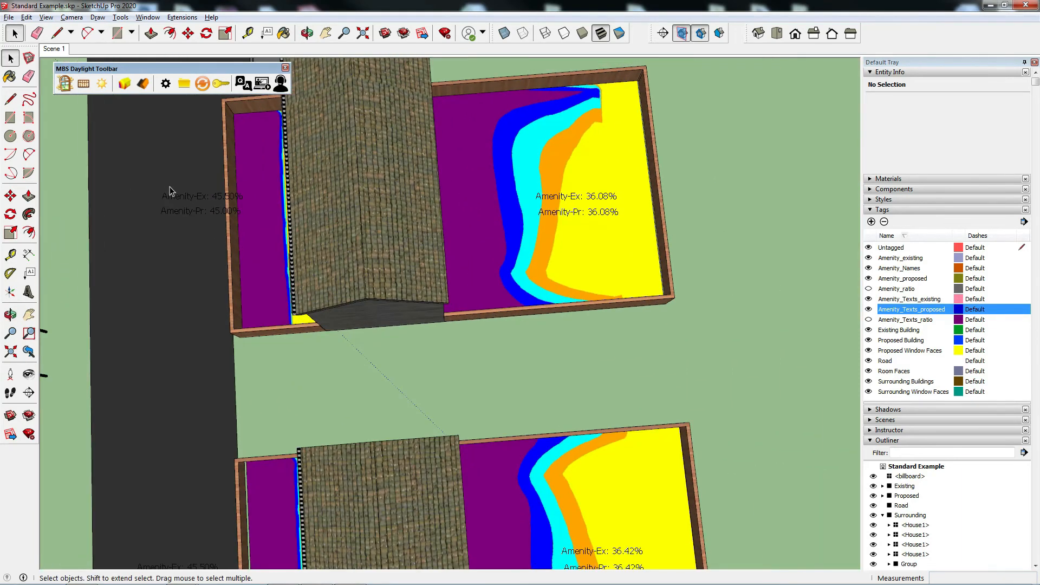
middle_drag(163, 190, 50, 244)
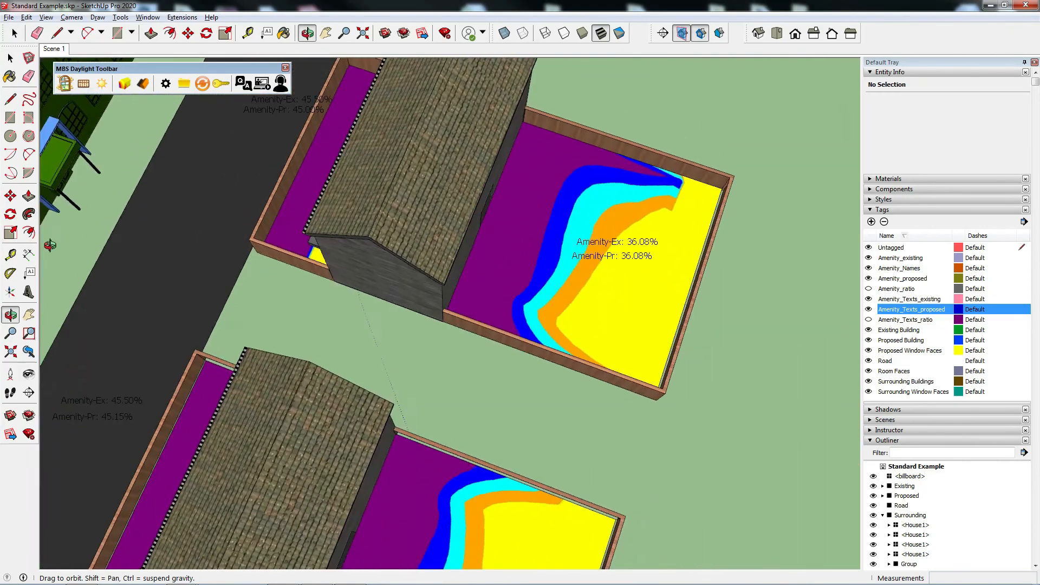
scroll(260, 133, up, 4)
shift+middle_drag(285, 184, 382, 309)
middle_drag(269, 264, 480, 192)
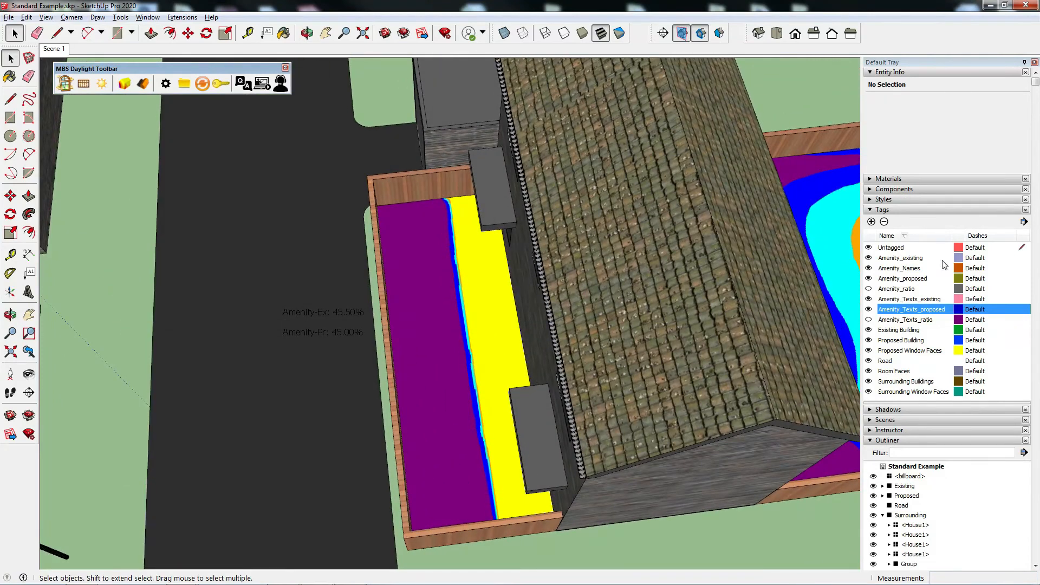
Step: Hide the Road tag and compare the existing and proposed percentage labels beside both front gardens
click(868, 361)
middle_drag(432, 379, 407, 443)
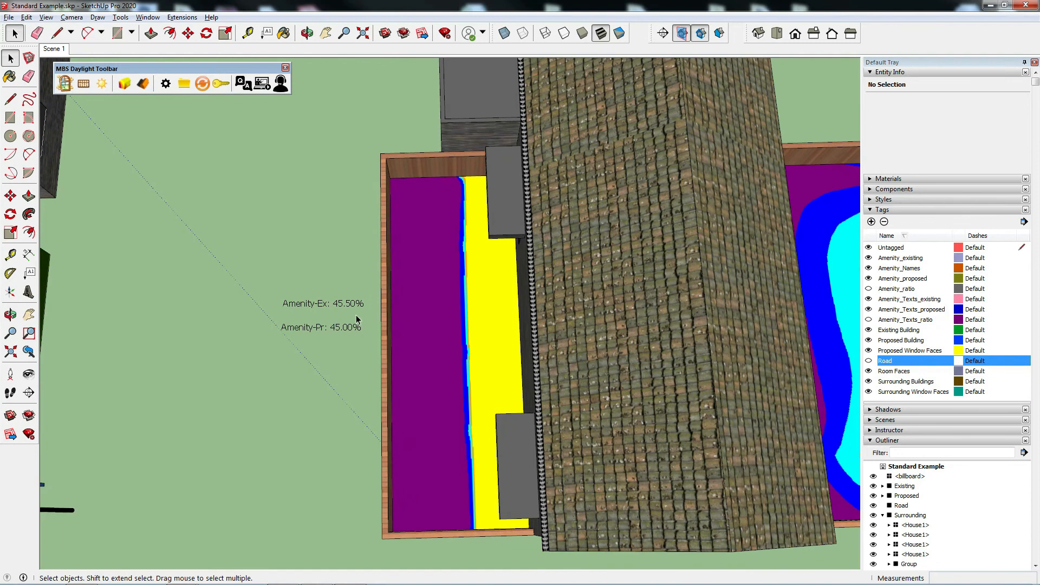
scroll(444, 301, down, 3)
middle_drag(444, 460, 371, 440)
scroll(371, 440, up, 3)
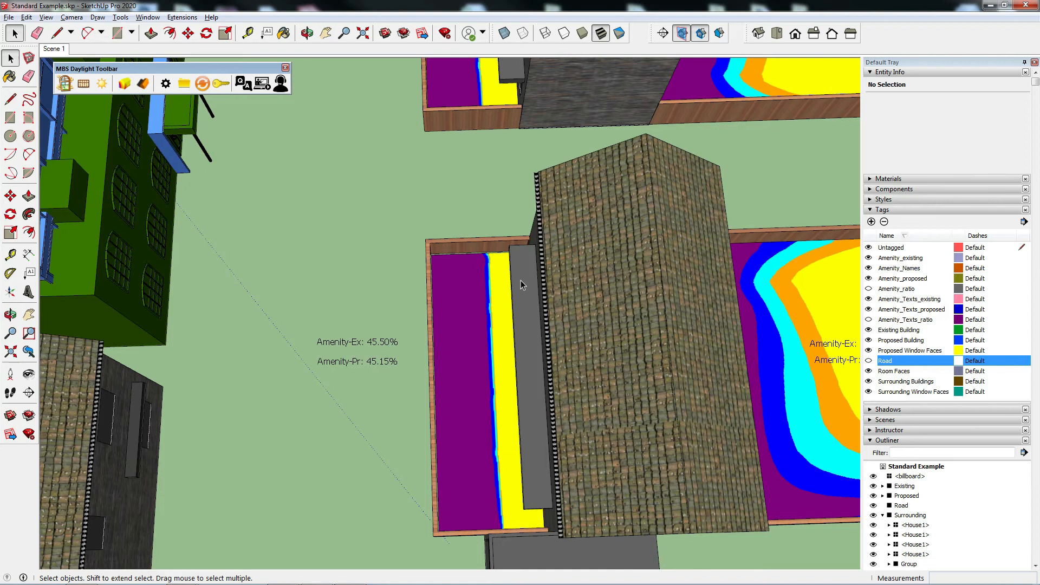
scroll(524, 285, down, 3)
scroll(536, 295, down, 2)
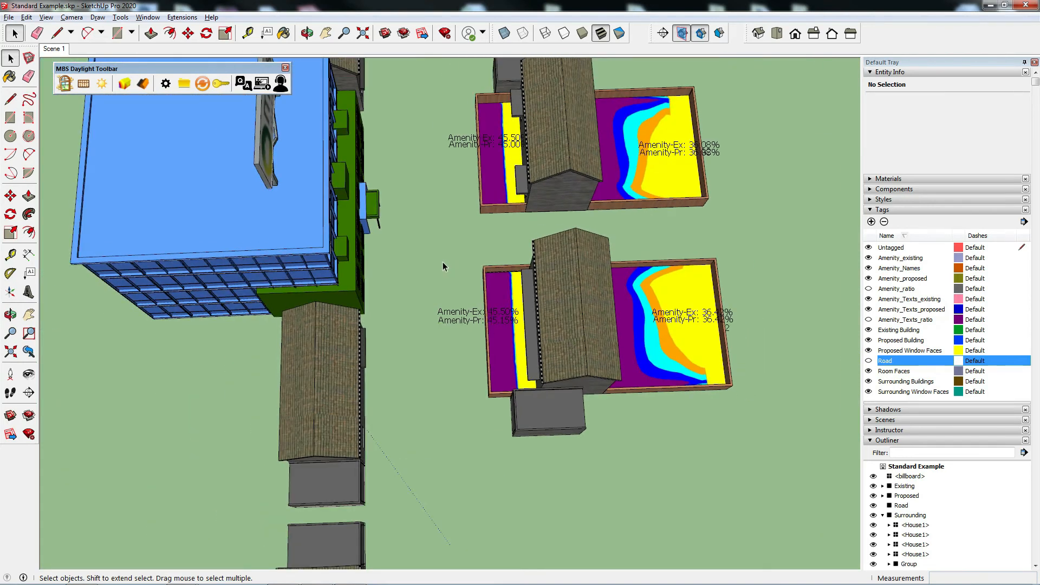
Step: Open the report AMENITY-Standard Example.csv from the job folder's Reports folder, review its amenity results, and minimise Excel
click(184, 86)
drag(331, 482, 575, 147)
click(322, 279)
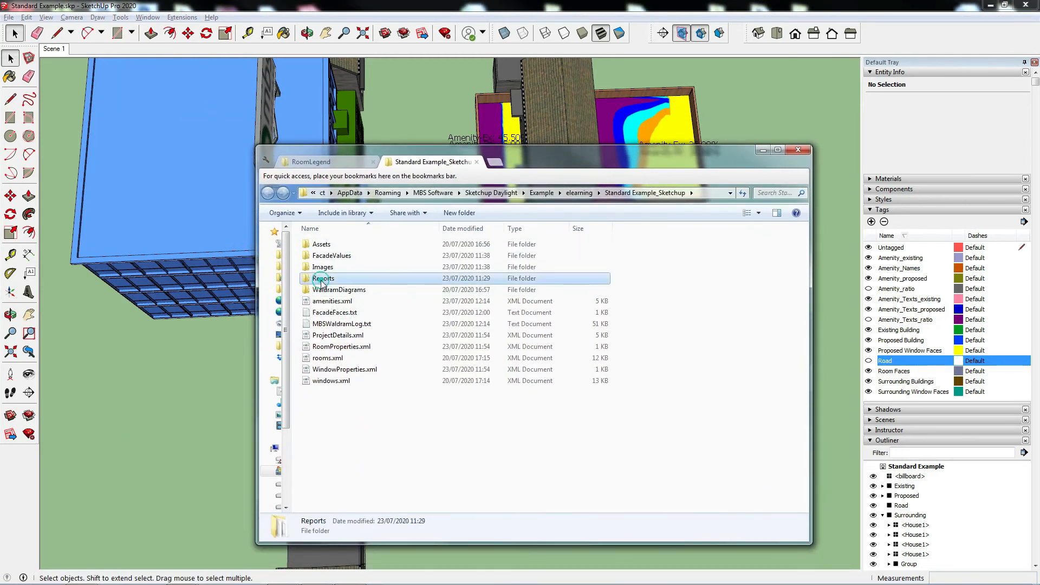
double_click(372, 257)
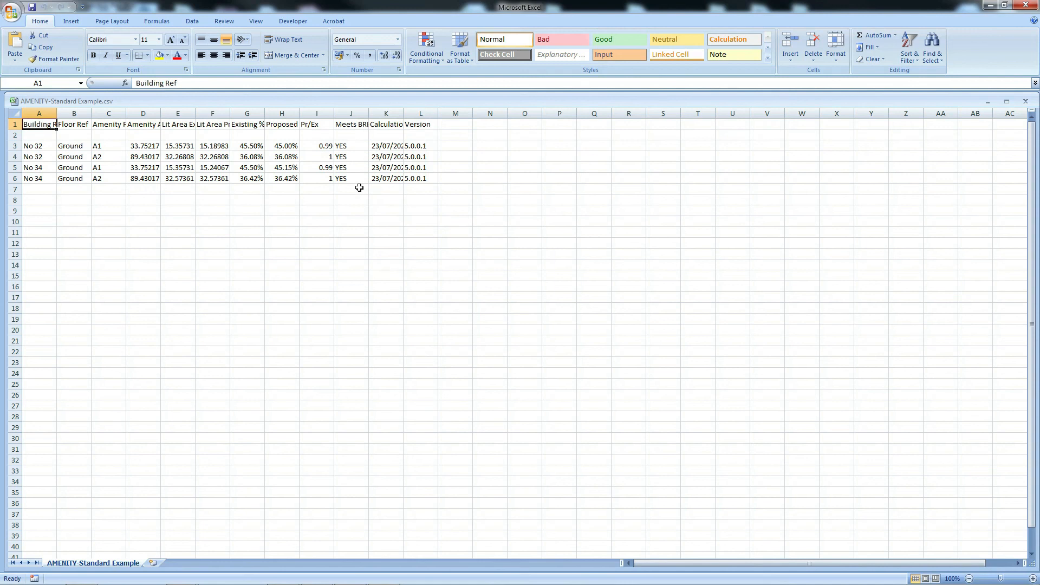
click(987, 4)
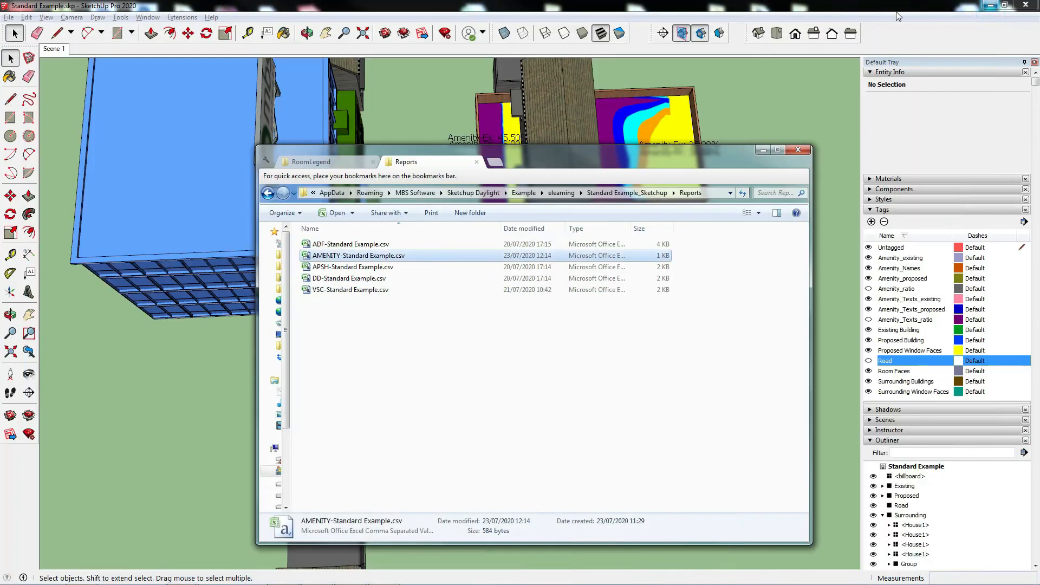